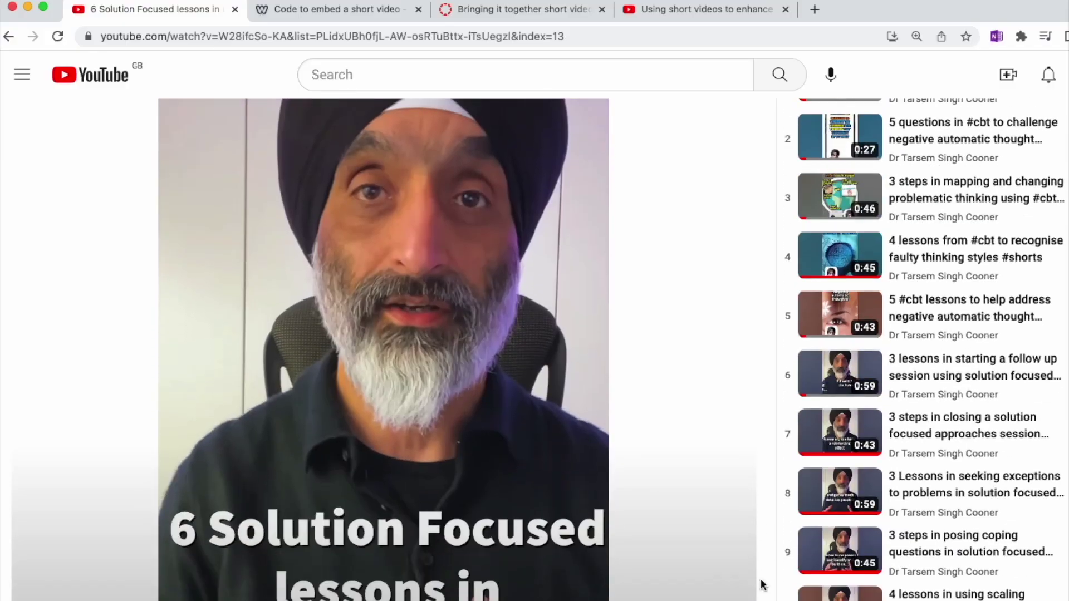
- Copy the youtu.be share link of the '6 Solution Focused lessons in under 60 seconds' video
scroll(760, 584, down, 2)
scroll(760, 583, down, 3)
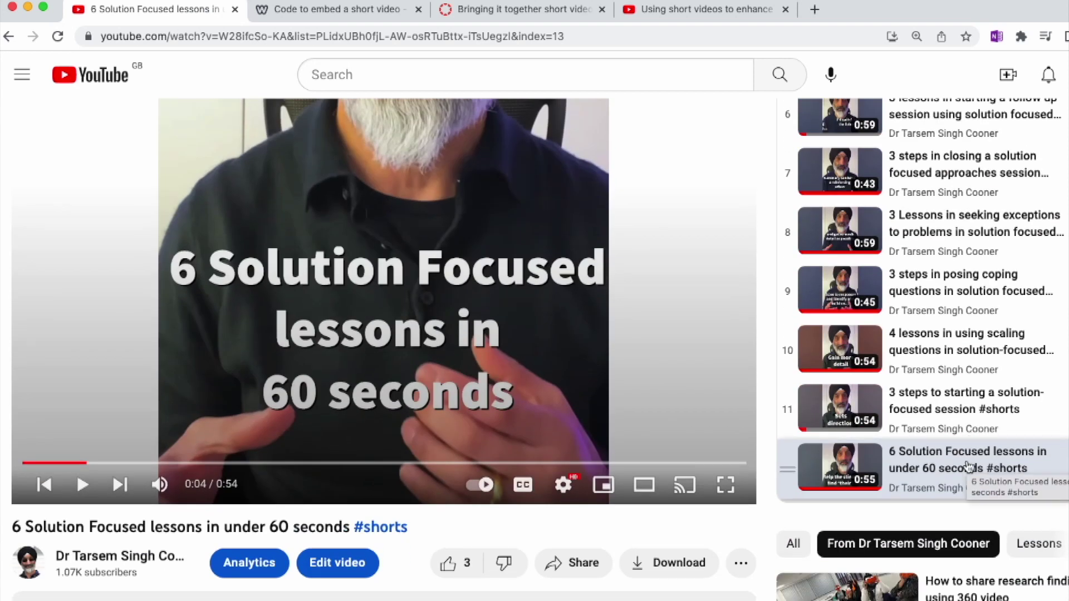
scroll(969, 467, down, 5)
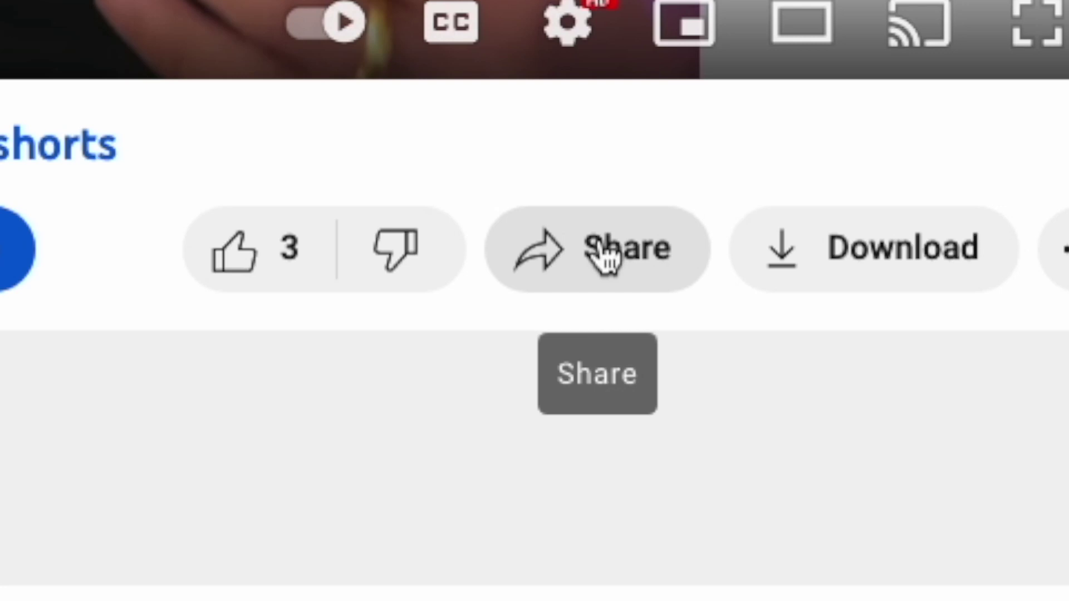
click(603, 251)
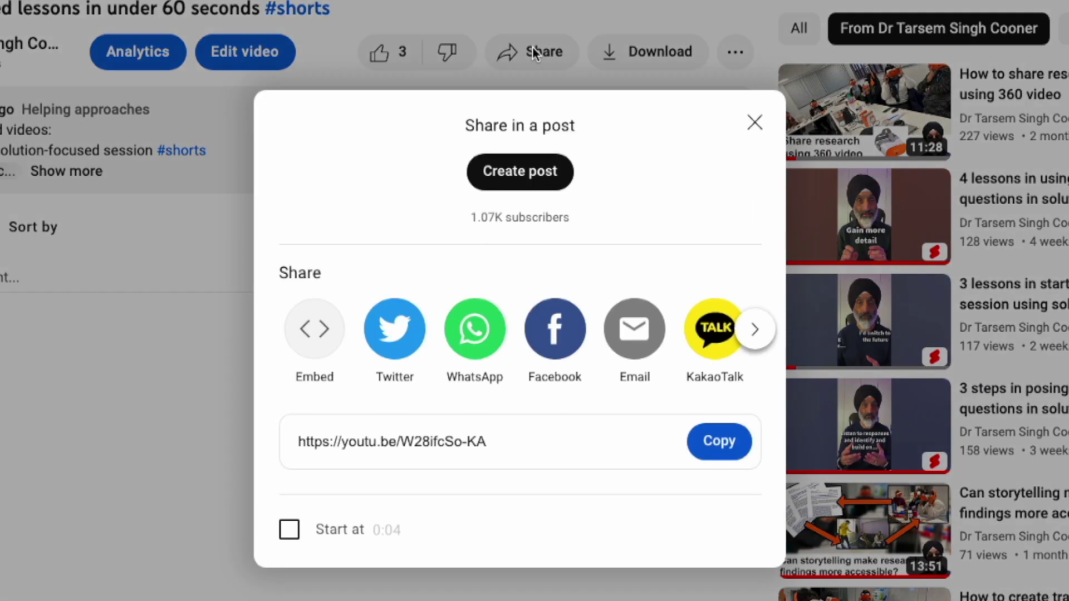
click(719, 442)
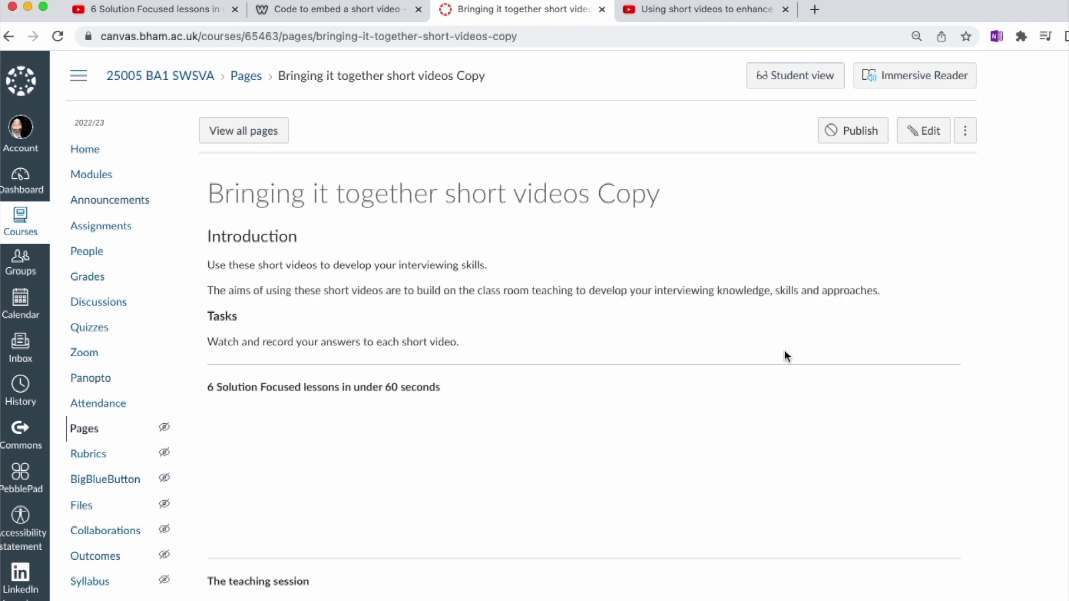
- Edit the course page and paste the youtu.be link below the '6 Solution Focused lessons' heading
drag(457, 388, 192, 391)
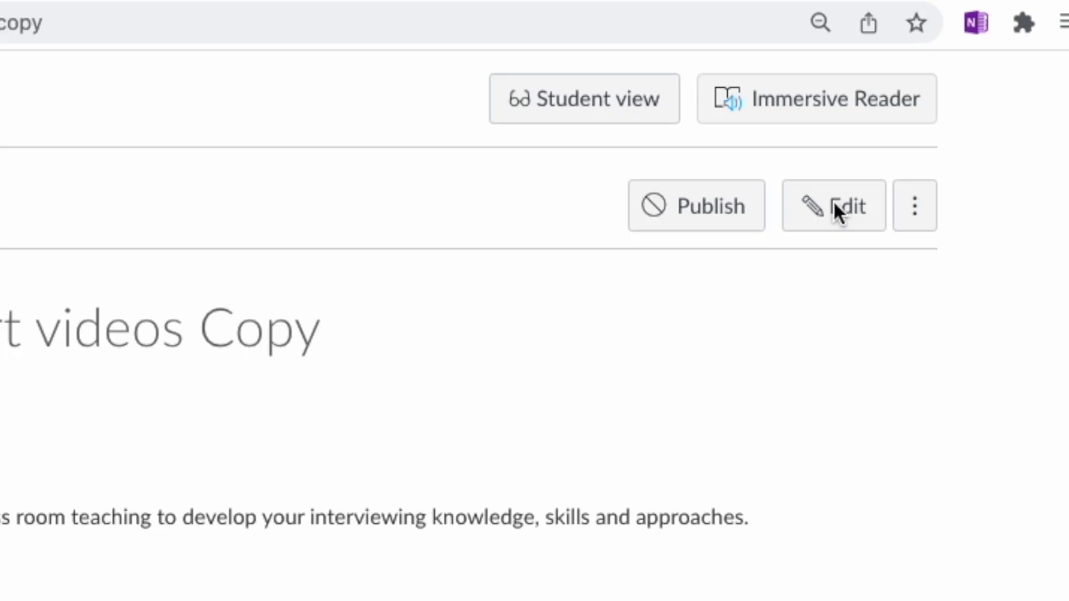
click(925, 135)
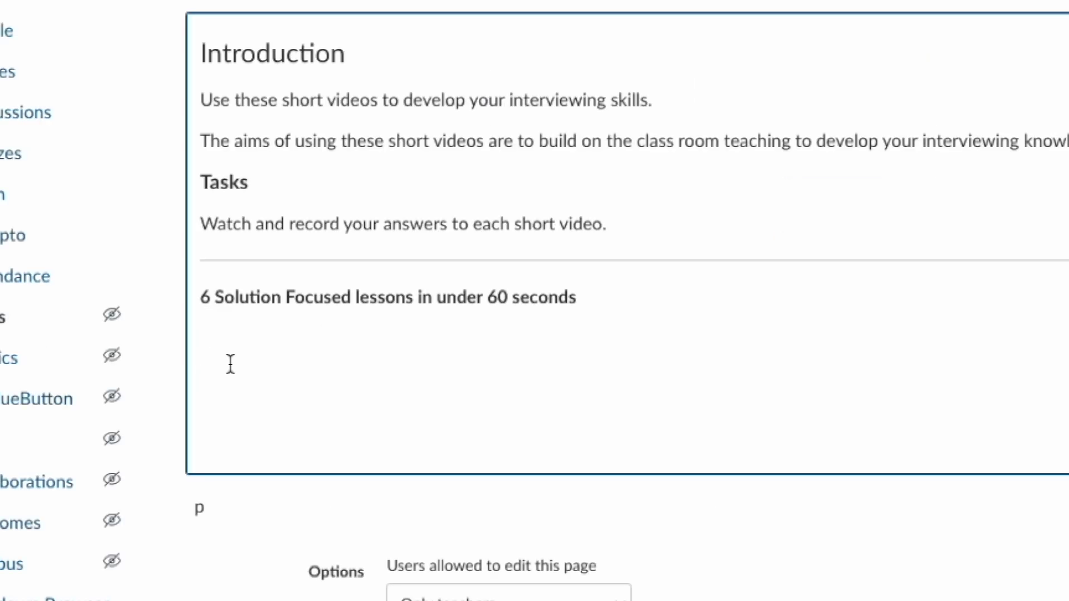
key(ctrl+v)
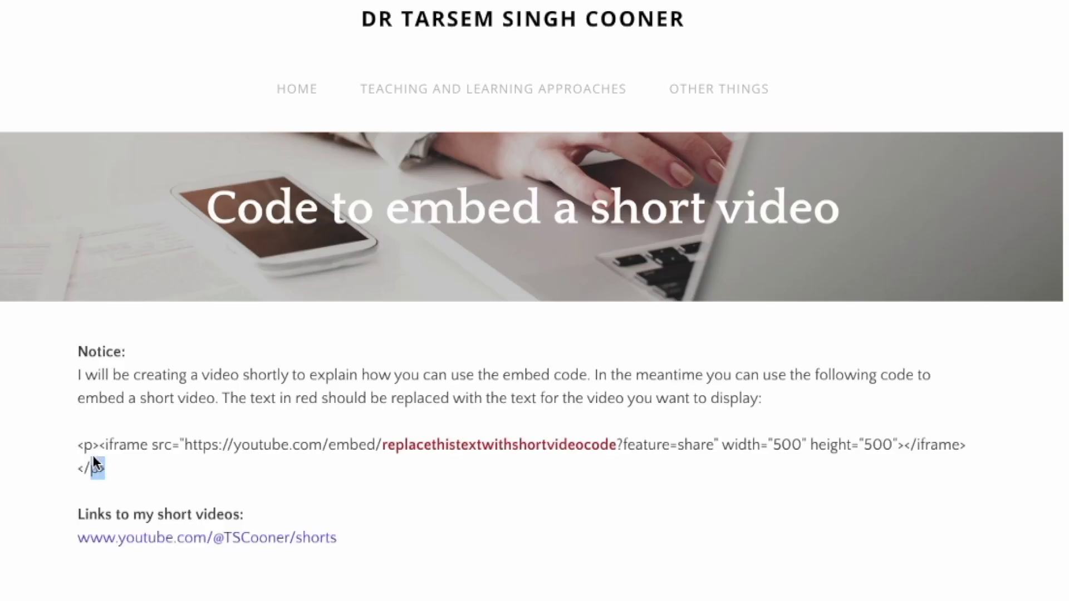
drag(96, 463, 74, 451)
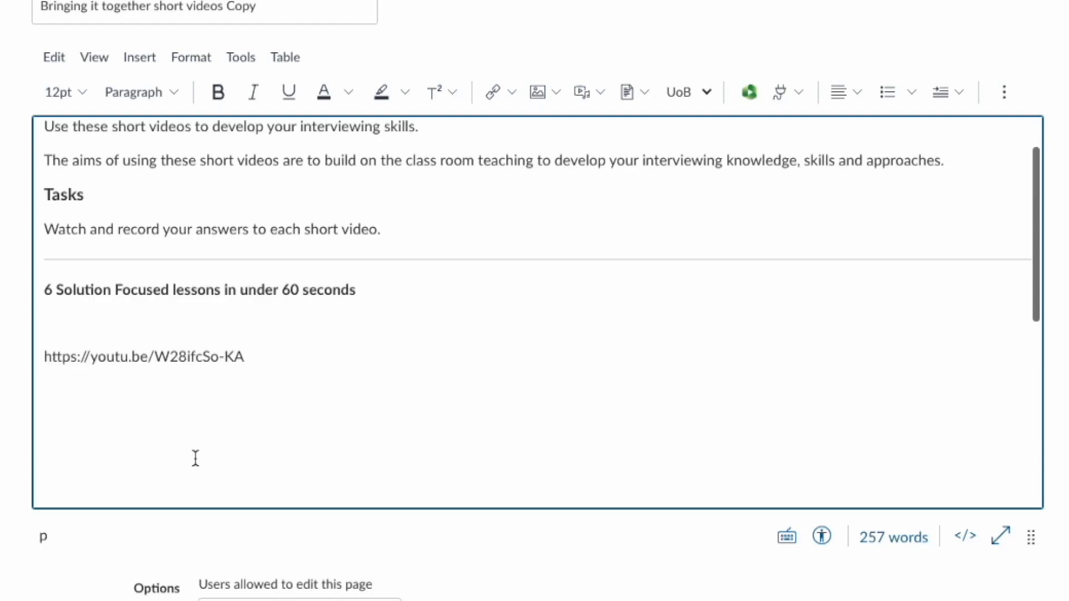
- Paste the iframe embed code and replace its placeholder with the video ID W28ifcSo-KA
key(ctrl+v)
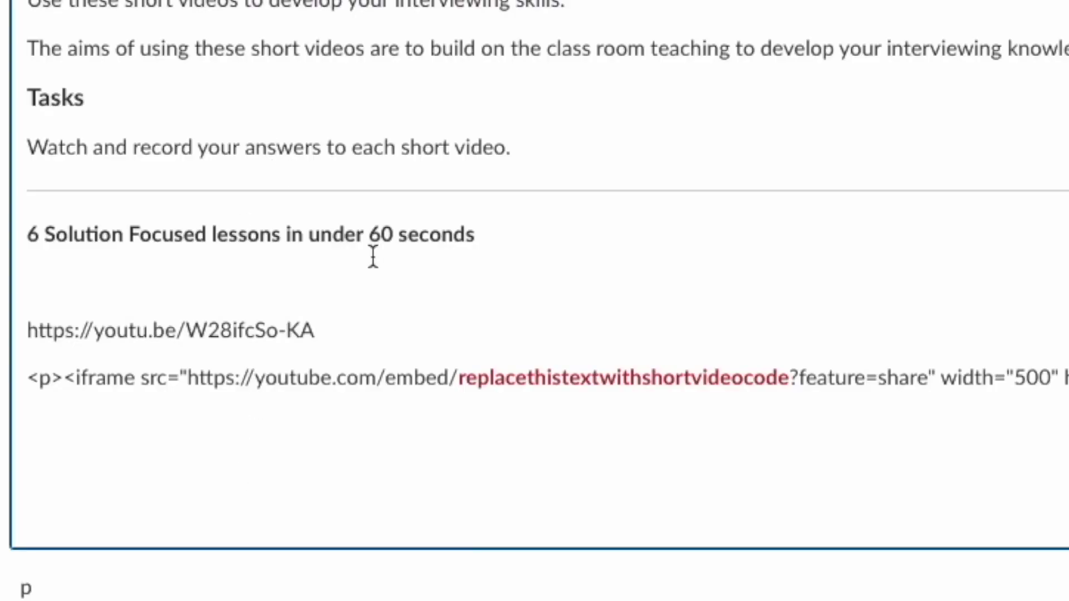
drag(318, 330, 191, 334)
double_click(458, 383)
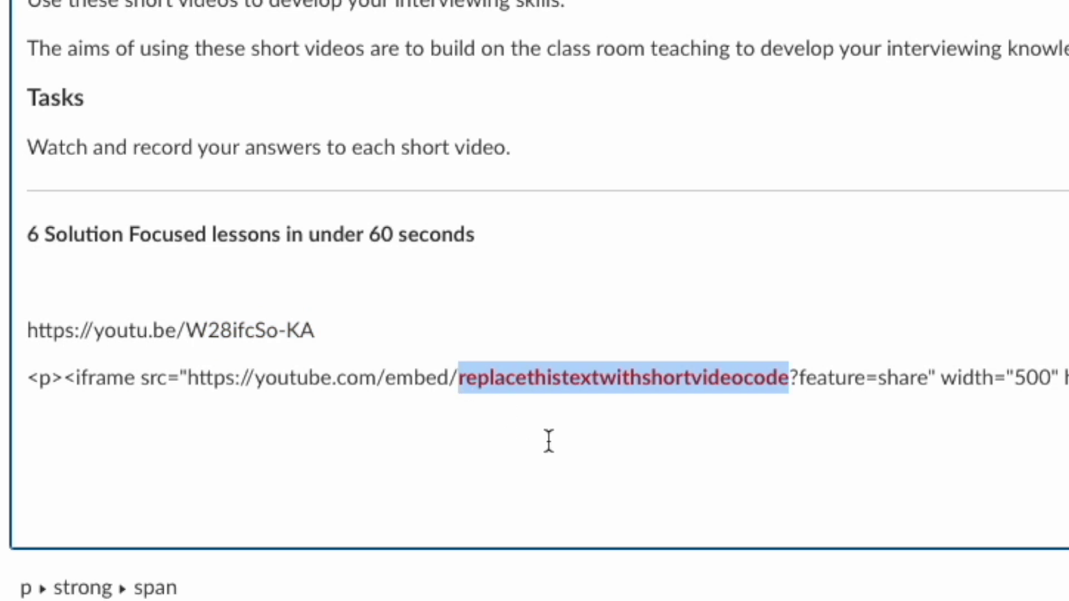
key(ctrl+v)
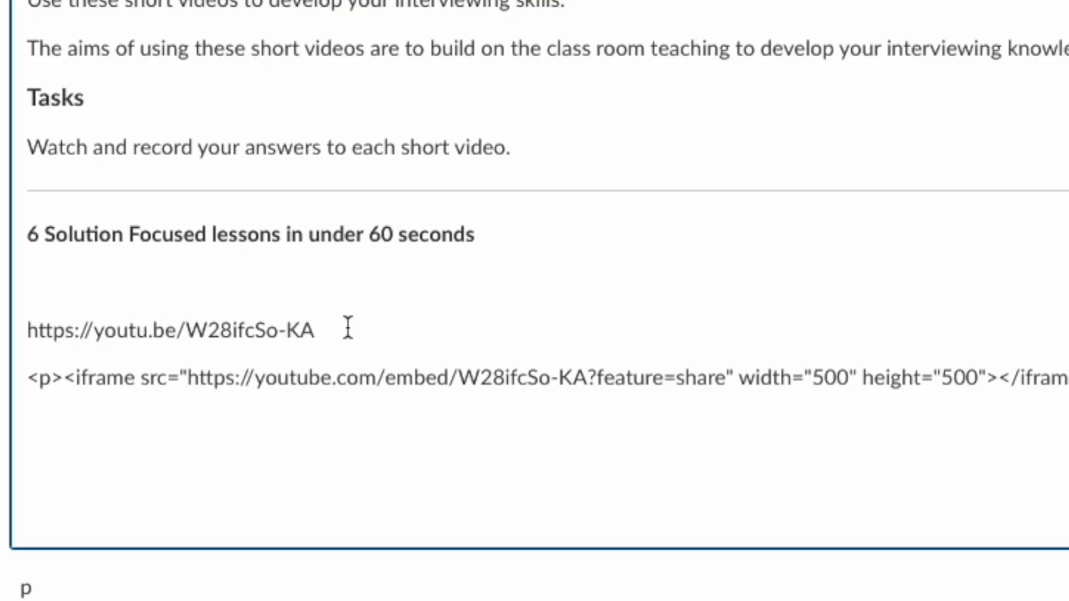
- Delete the plain youtu.be link and cut the finished iframe code line
drag(348, 329, 31, 341)
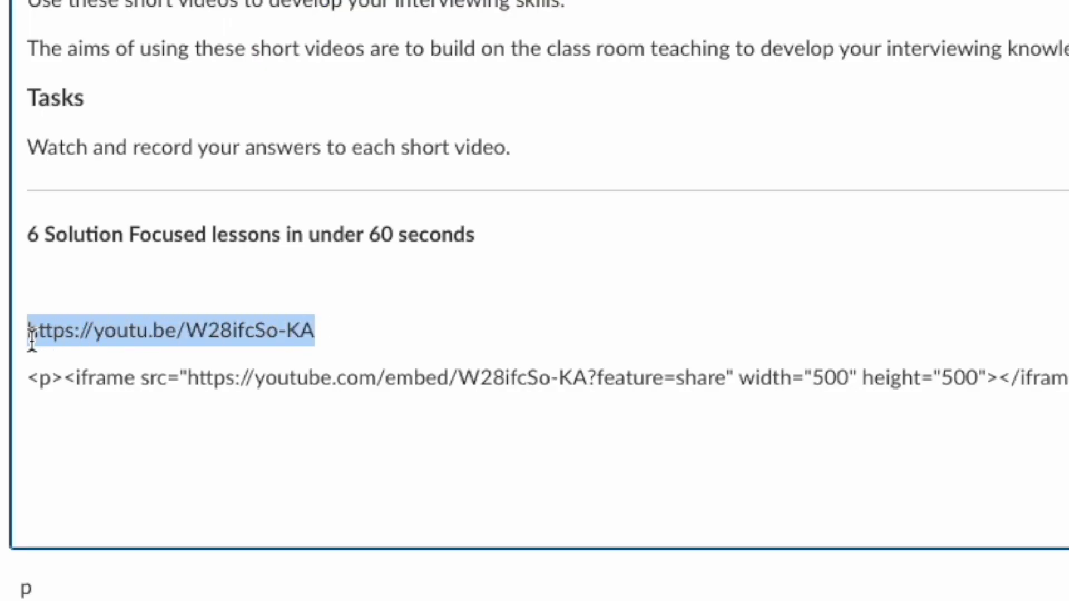
key(BackSpace)
drag(1041, 329, 19, 323)
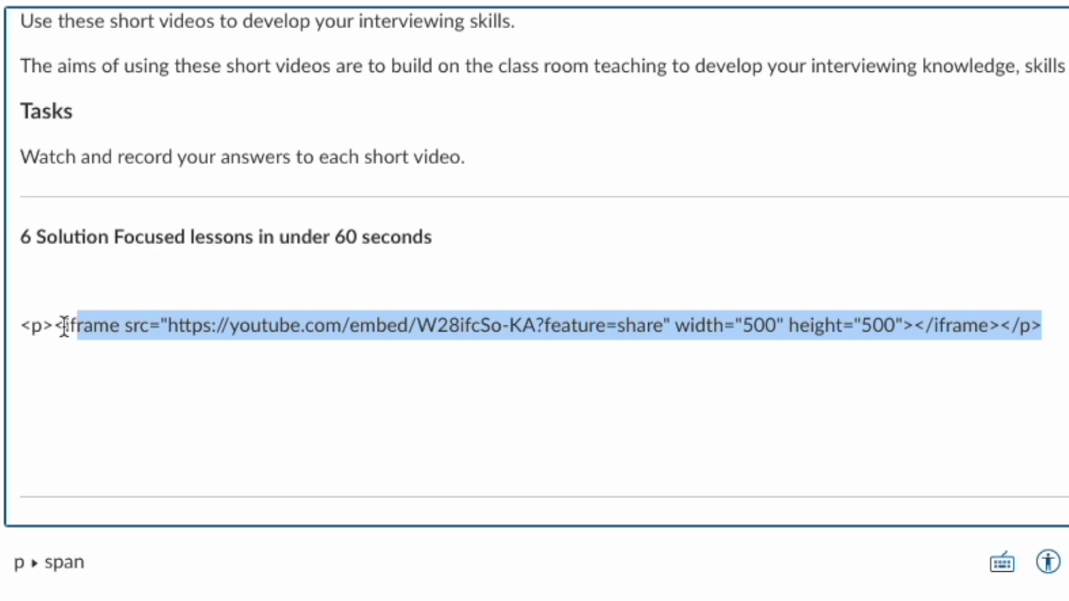
key(BackSpace)
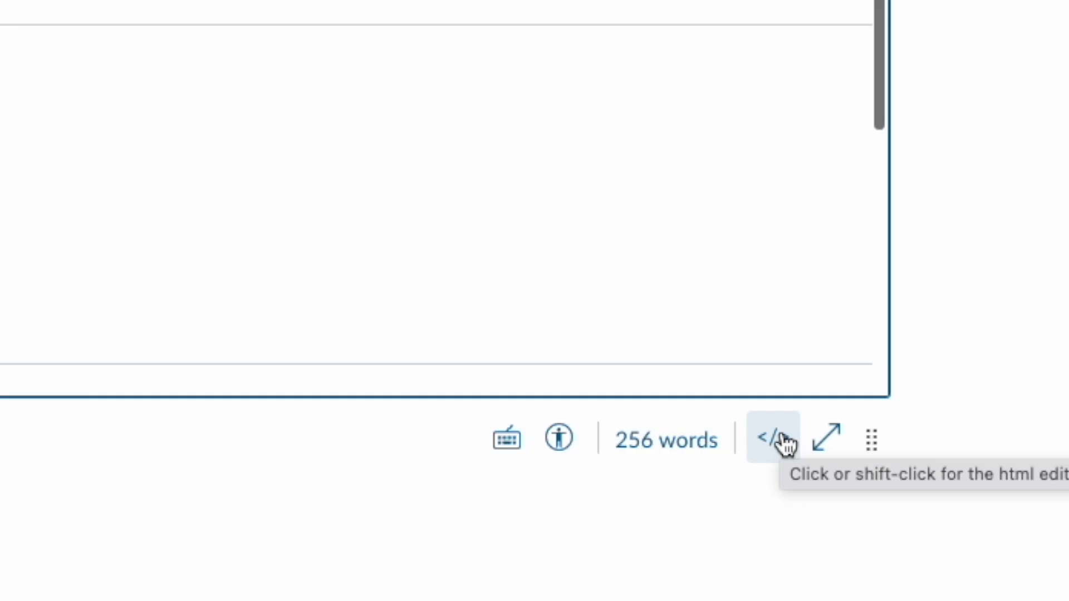
- In the HTML source view, paste the iframe code on a new line after the heading
click(785, 442)
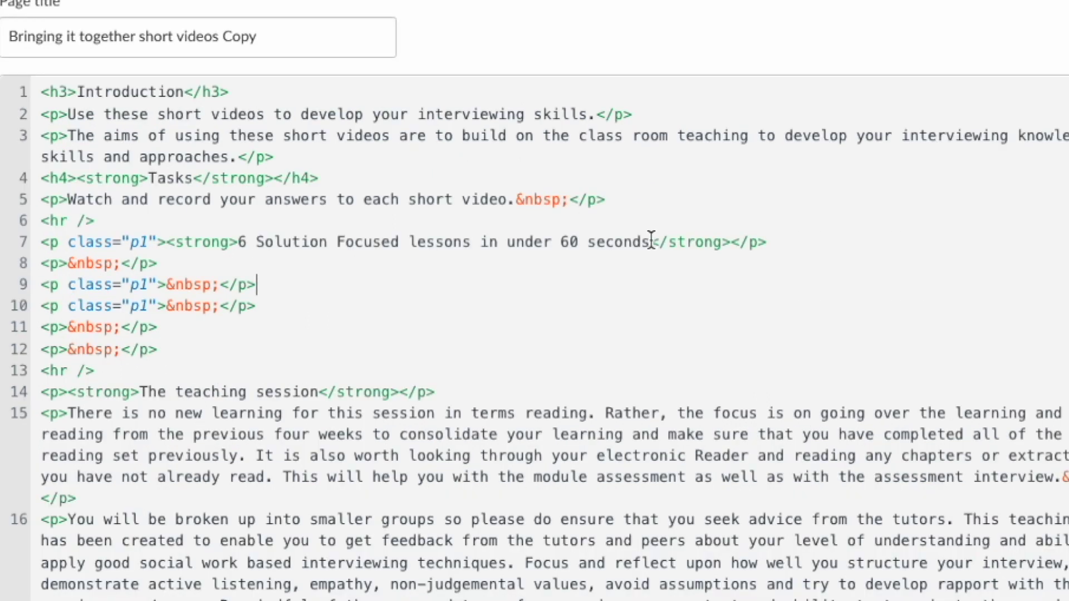
drag(595, 191, 447, 191)
drag(468, 241, 240, 245)
click(495, 285)
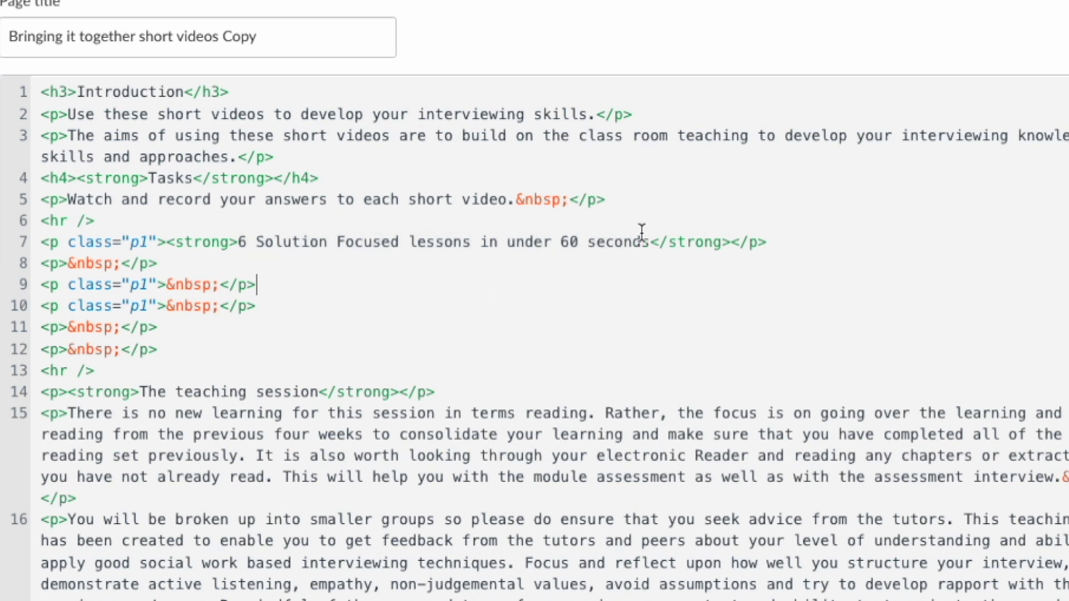
click(42, 263)
key(Return)
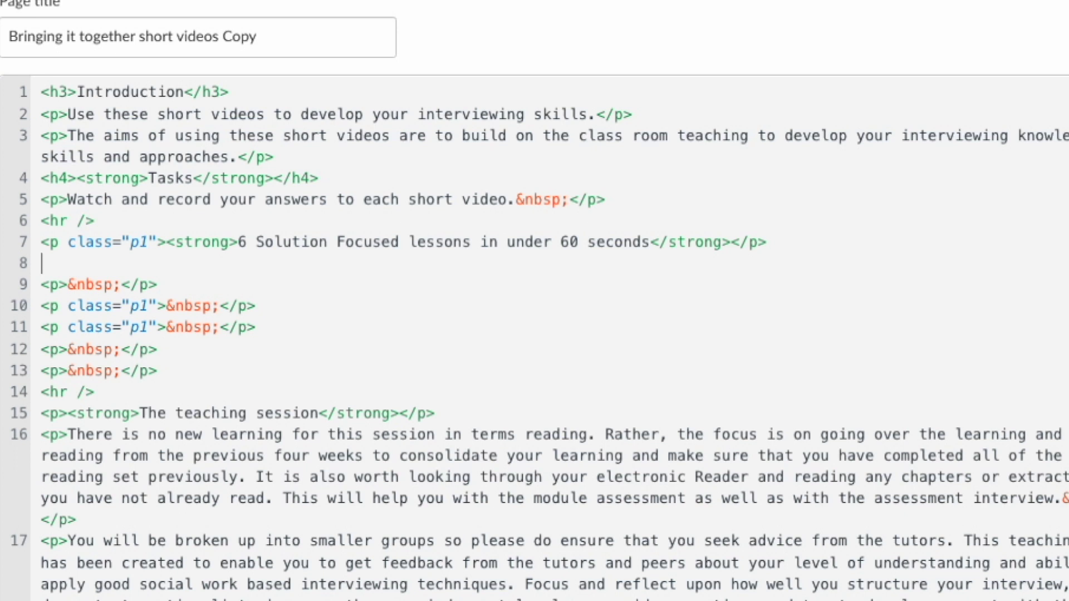
key(ctrl+v)
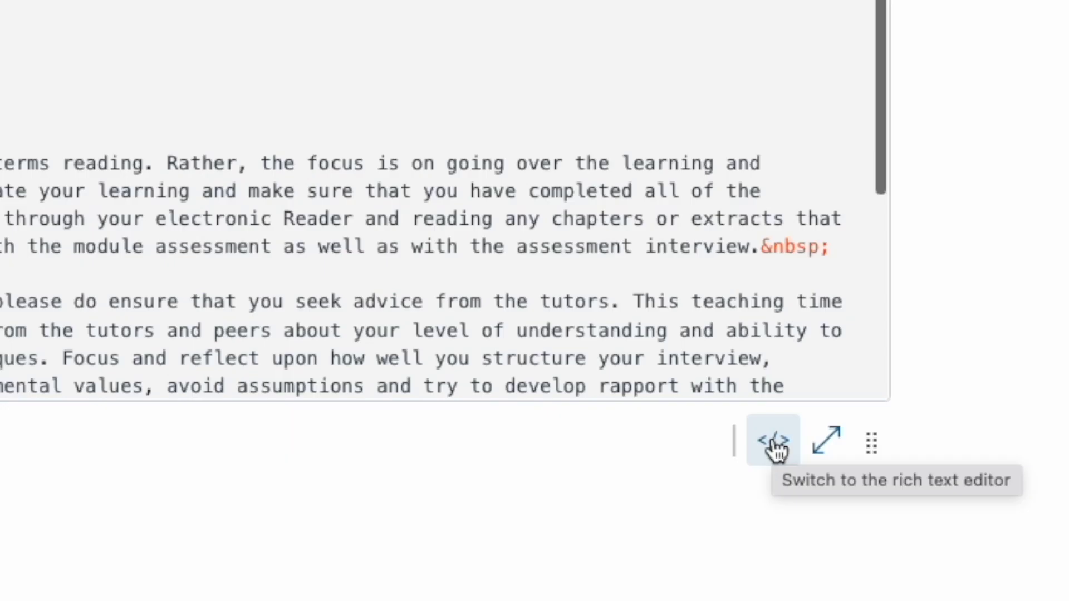
- Type 'What are the strengths based principles outlined in this video?' under the Short and save
click(908, 558)
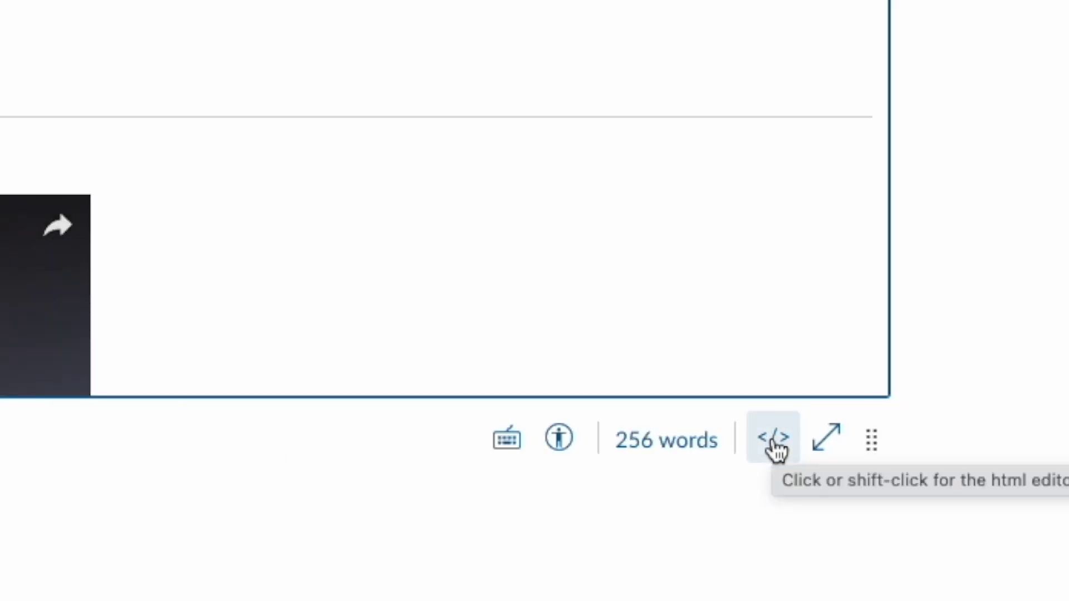
click(872, 440)
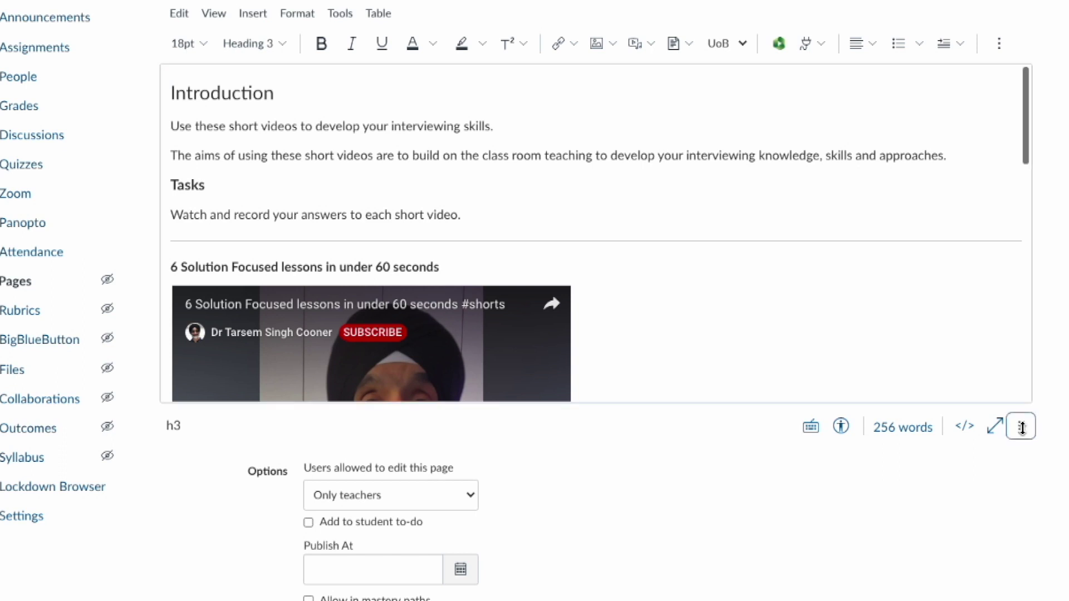
drag(1023, 428, 1022, 495)
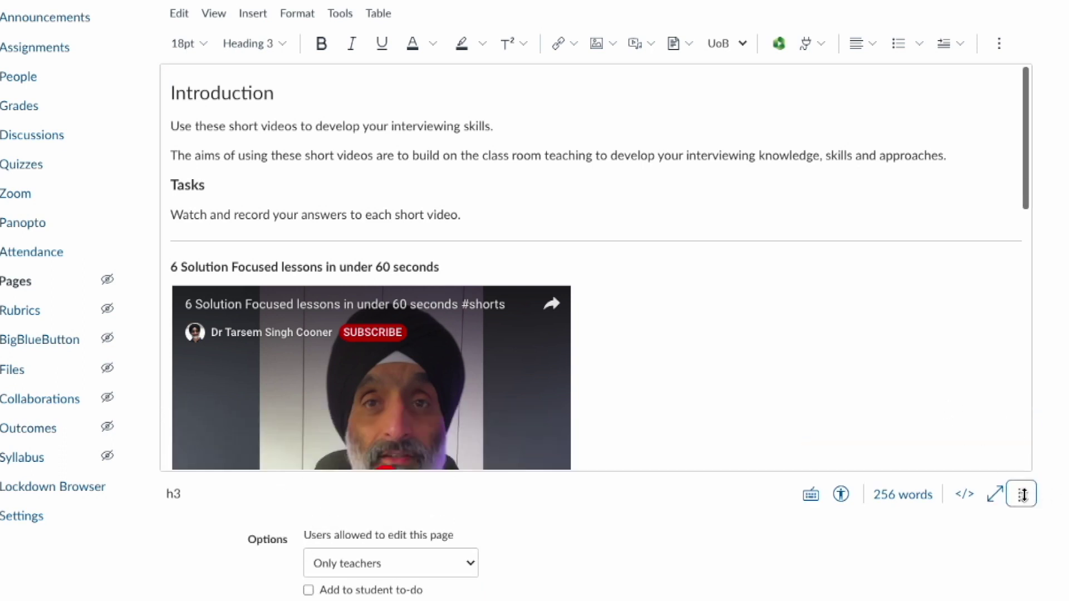
text(What are the )
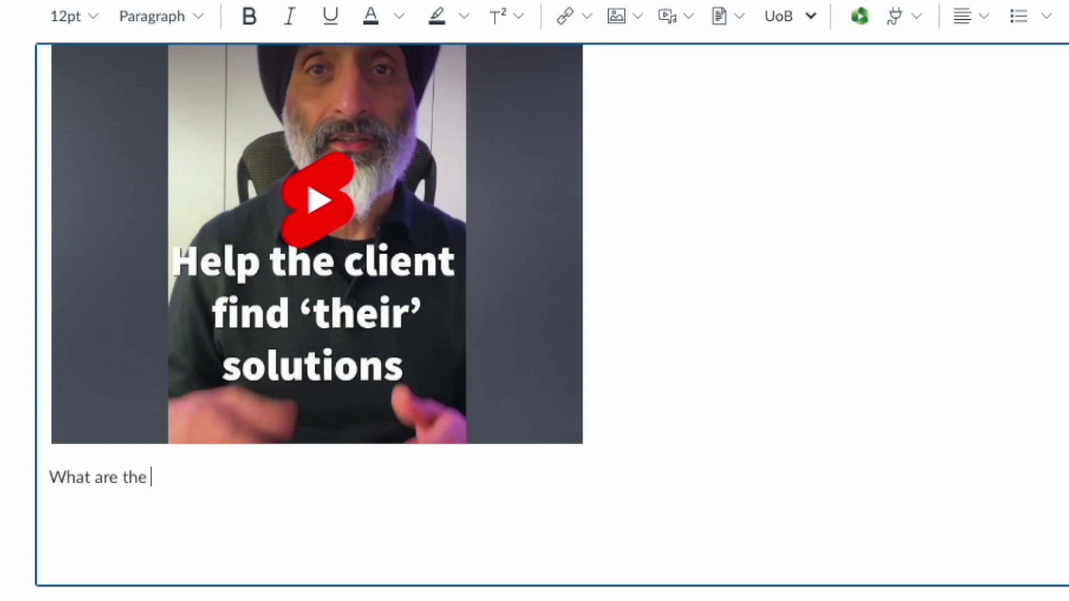
text(strengths based principles out)
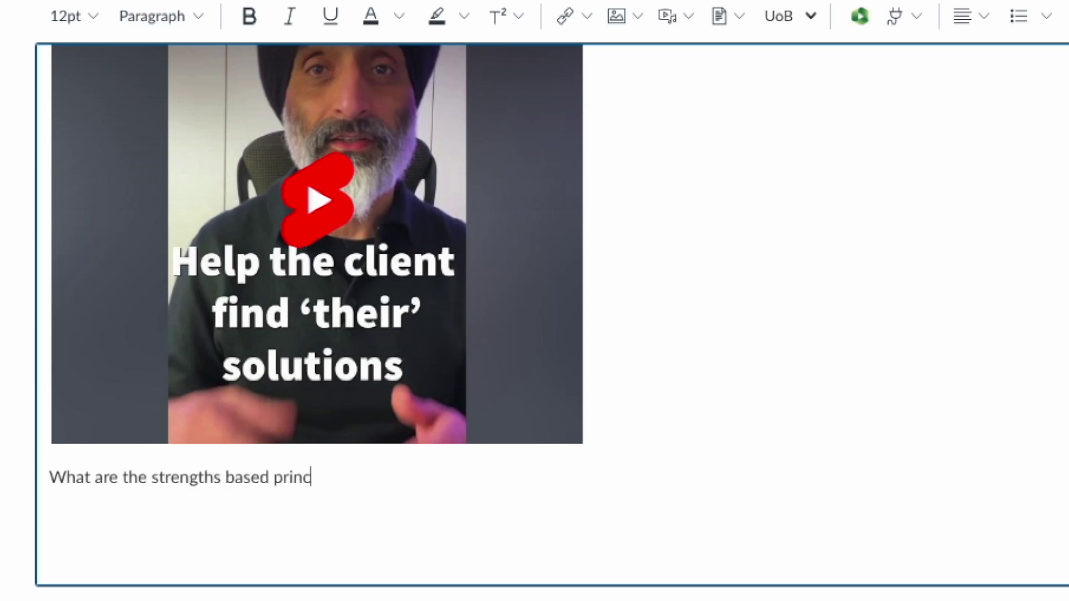
text(lined in this video?)
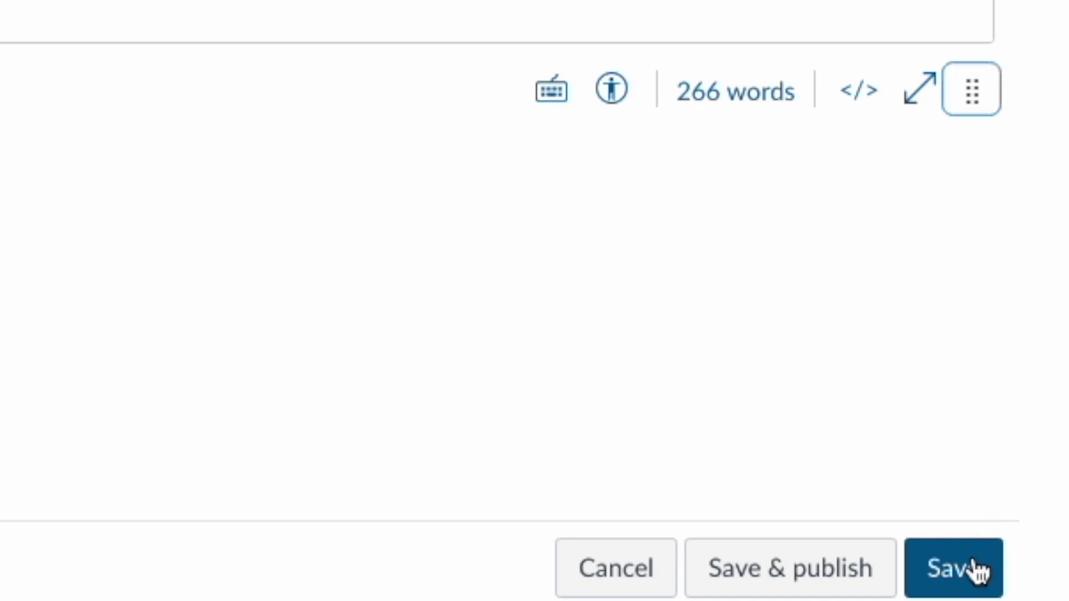
click(975, 569)
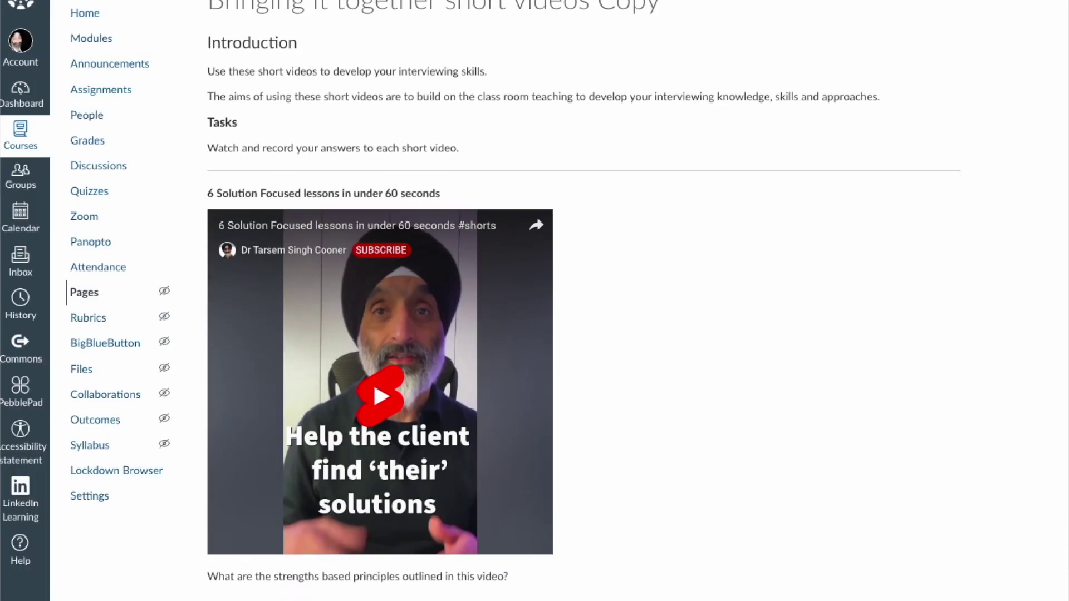